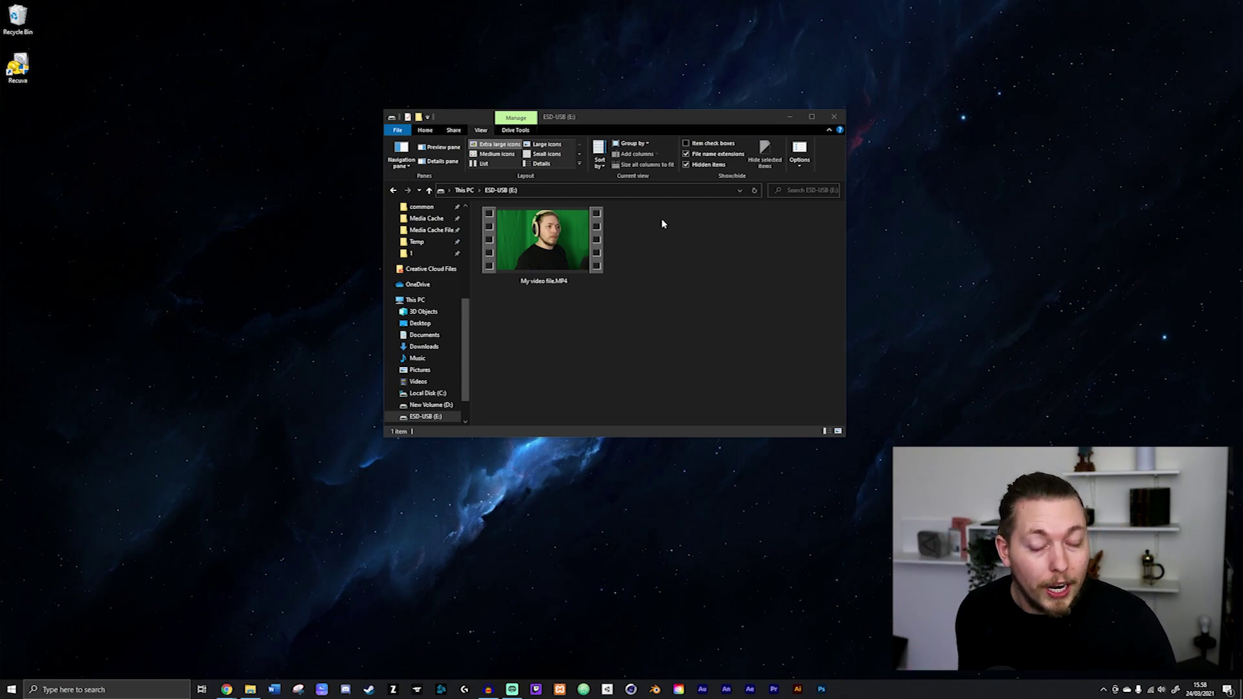
Permanently delete My video file.MP4 from the ESD-USB (E:) drive with Shift+Delete.
drag(671, 233, 514, 301)
key(shift+Delete)
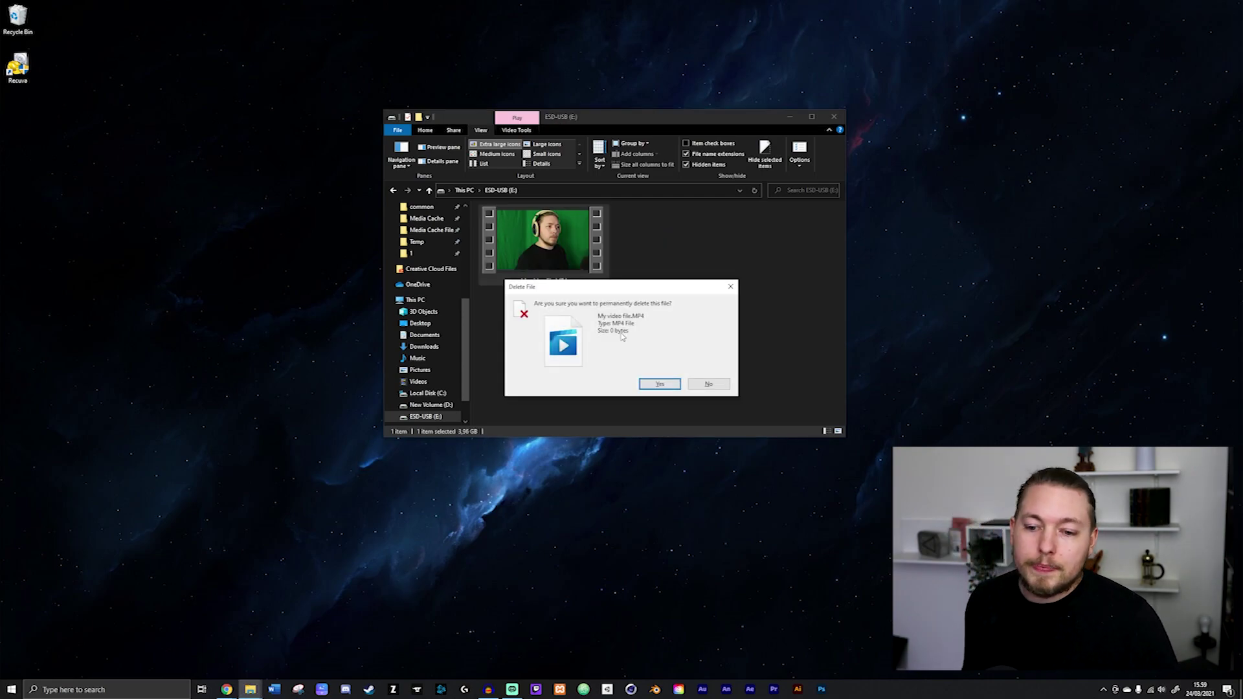
click(659, 384)
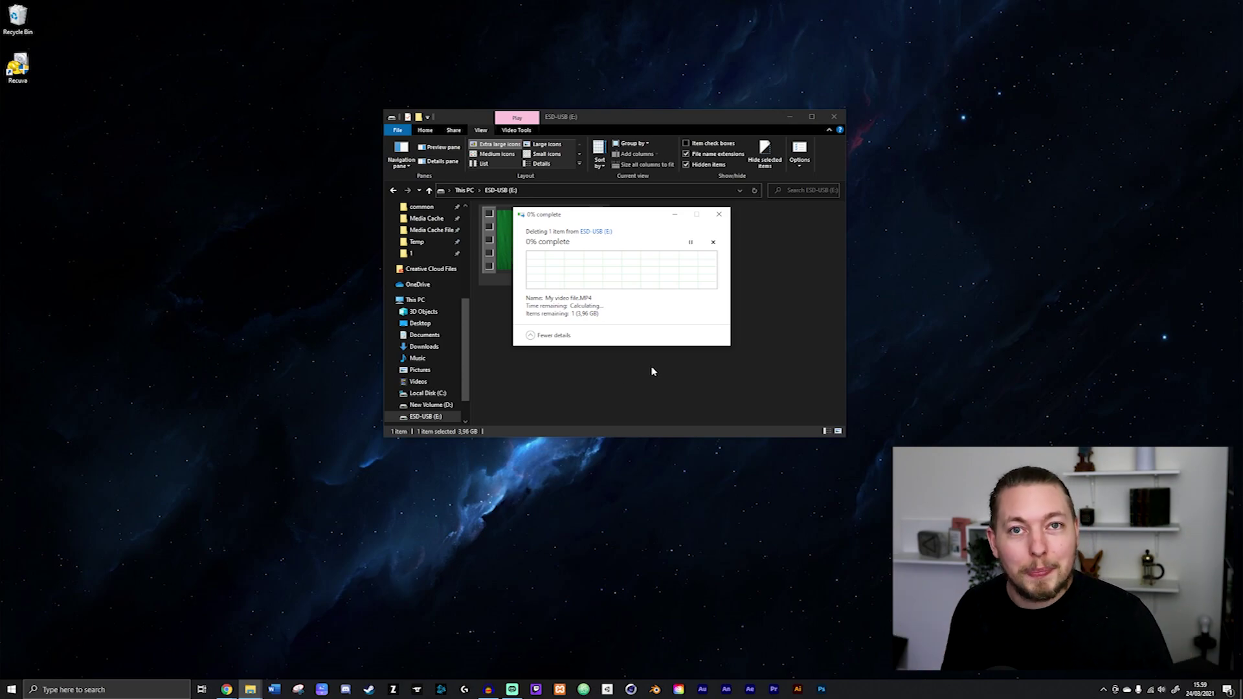
Empty the Recycle Bin and close its window.
double_click(17, 16)
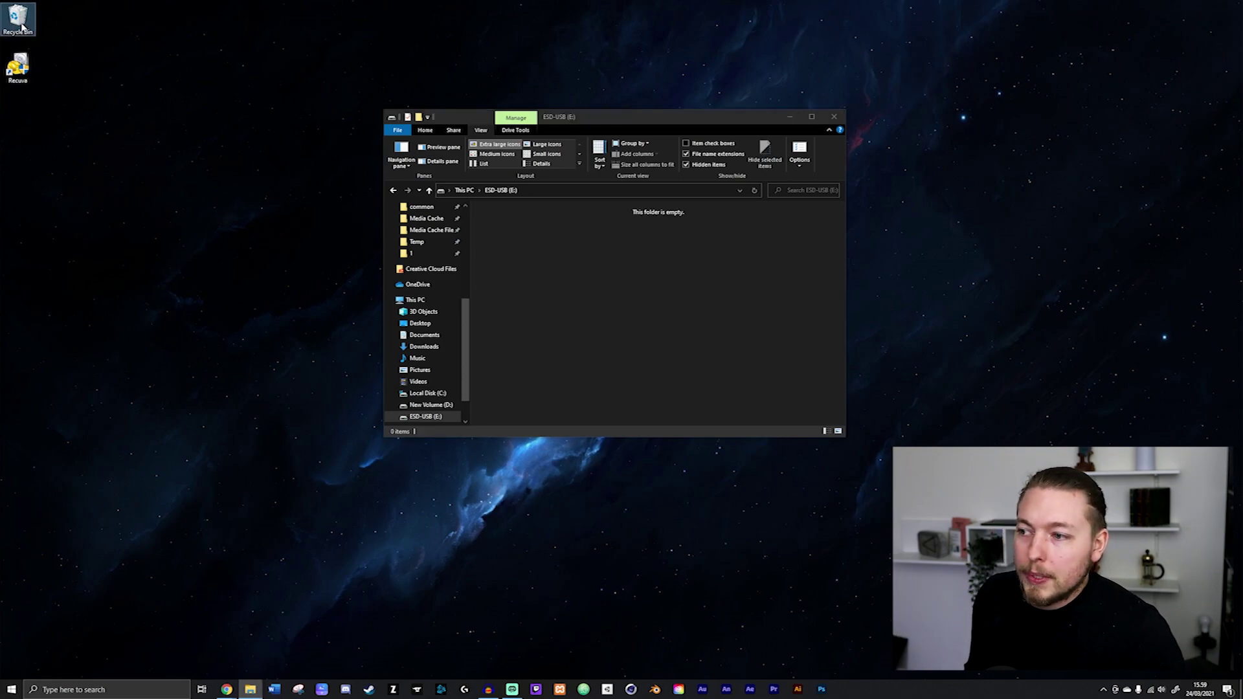
right_click(556, 264)
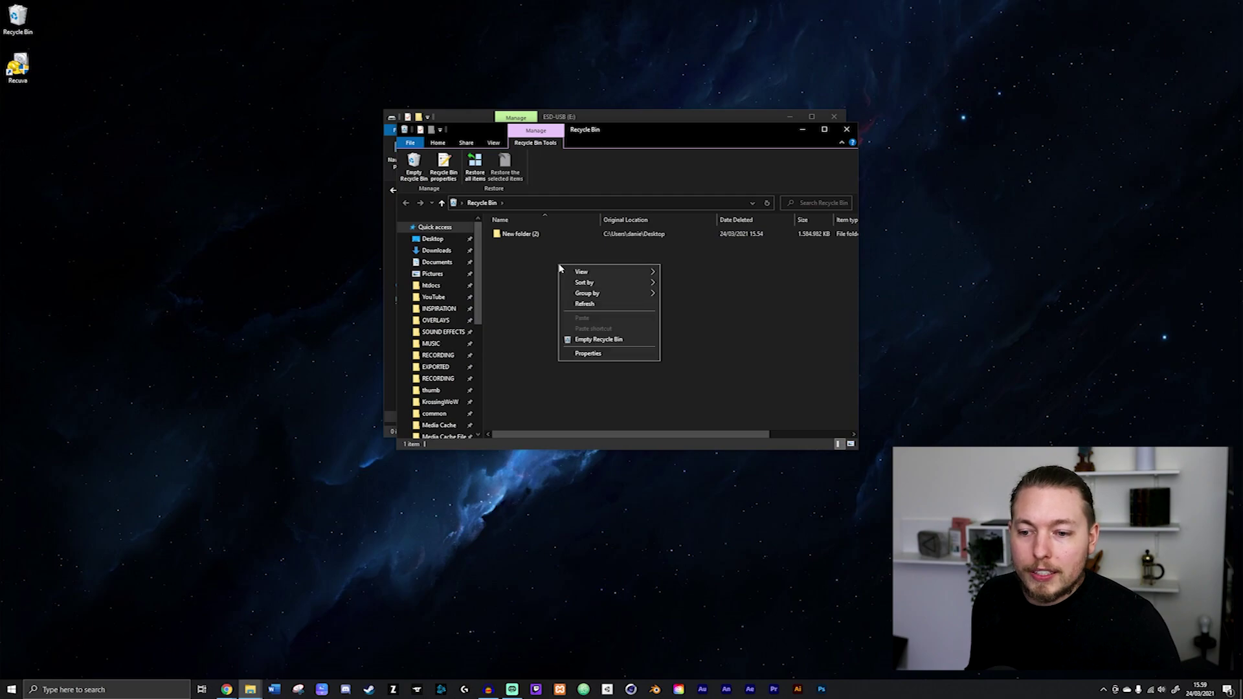
click(614, 340)
click(676, 382)
click(846, 129)
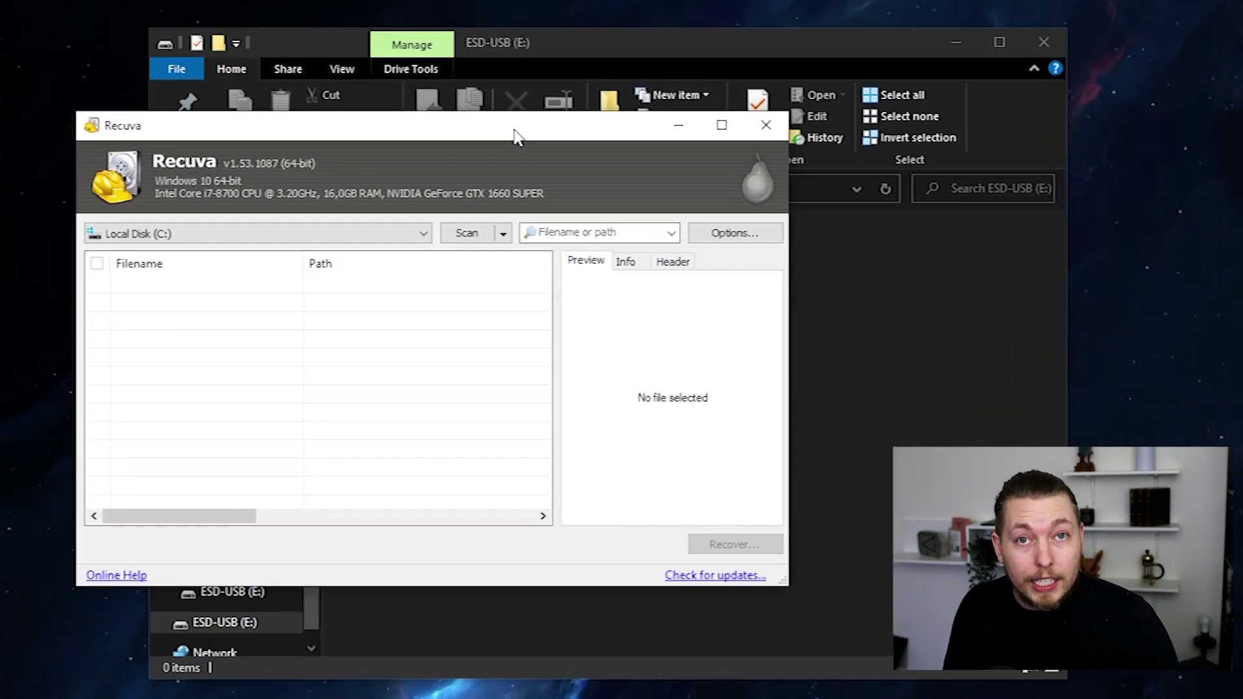
Relaunch the Recuva Wizard from Options.
click(761, 247)
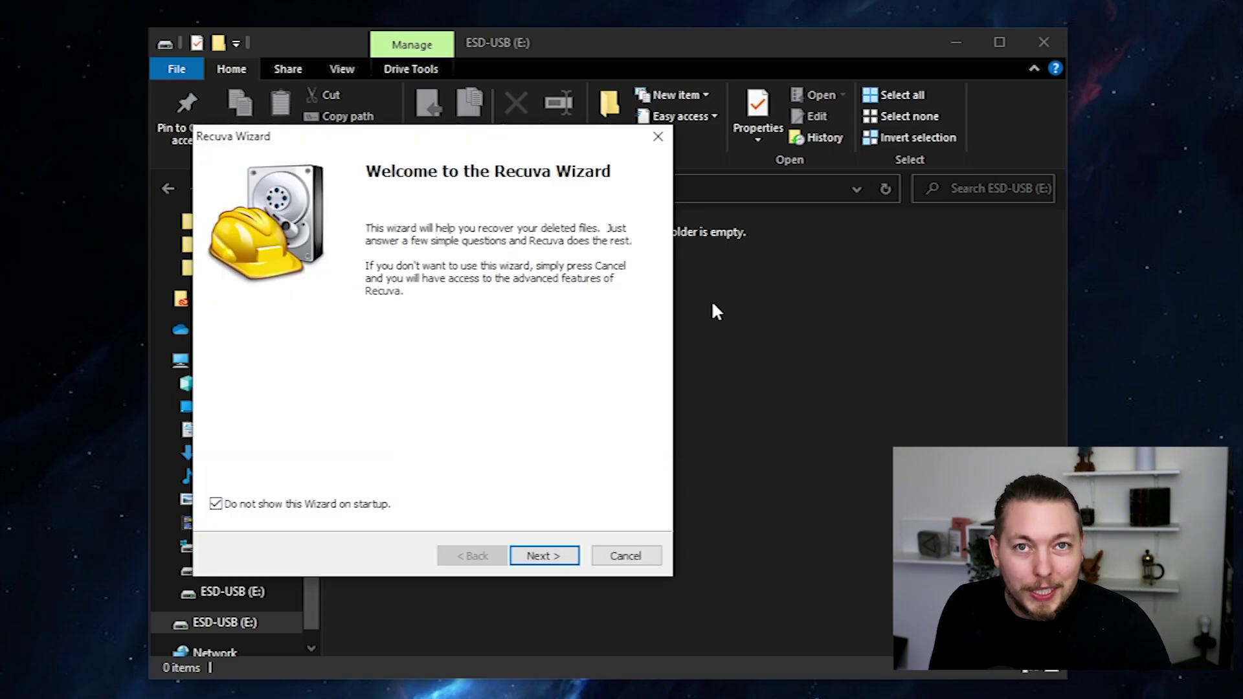
Choose Video as the file type and 'On my media card or iPod' as the location.
click(543, 556)
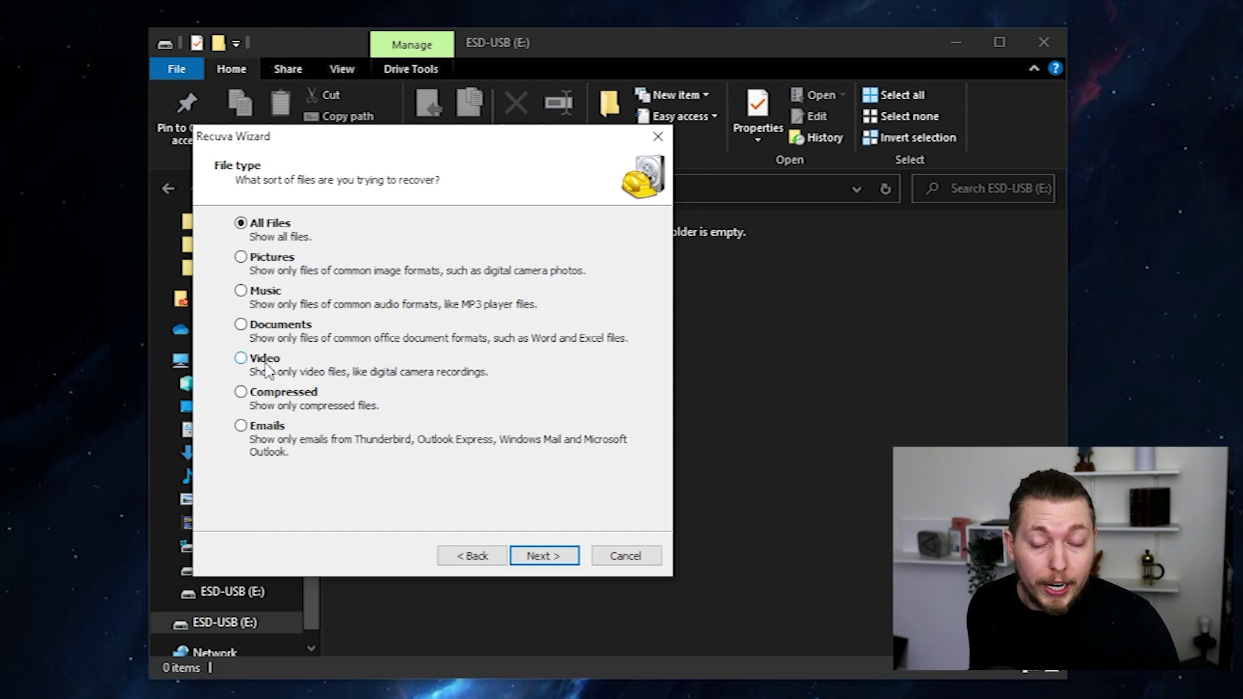
click(241, 358)
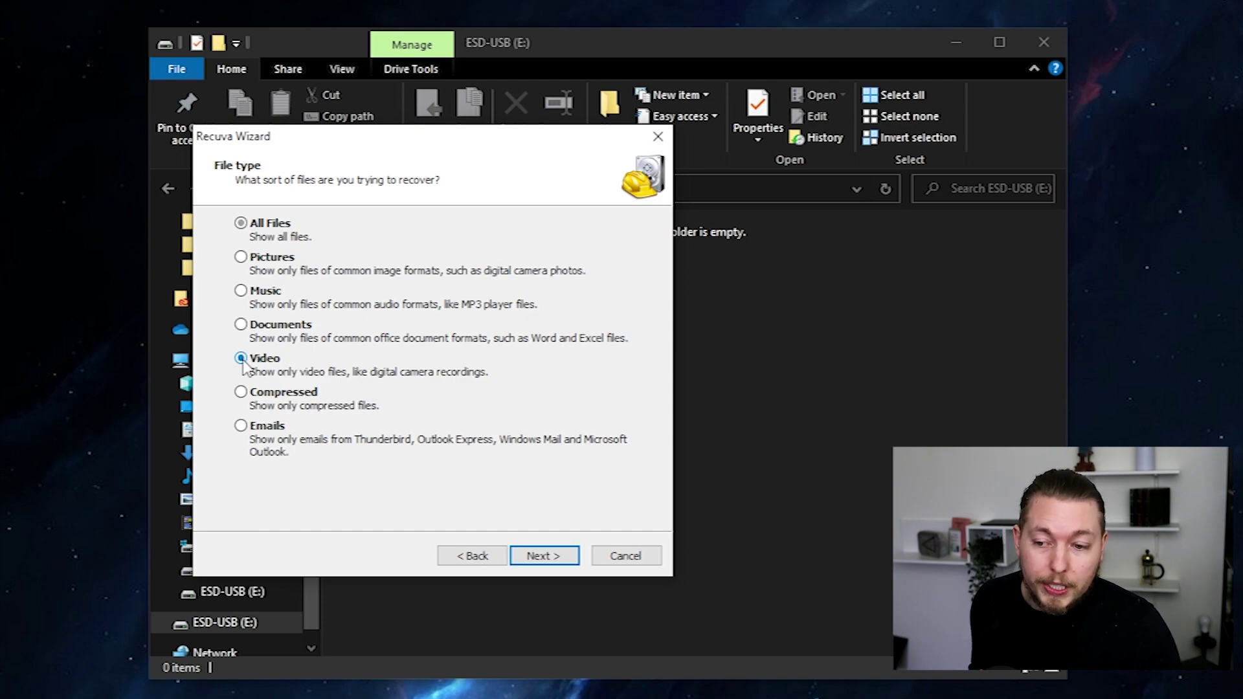
click(547, 557)
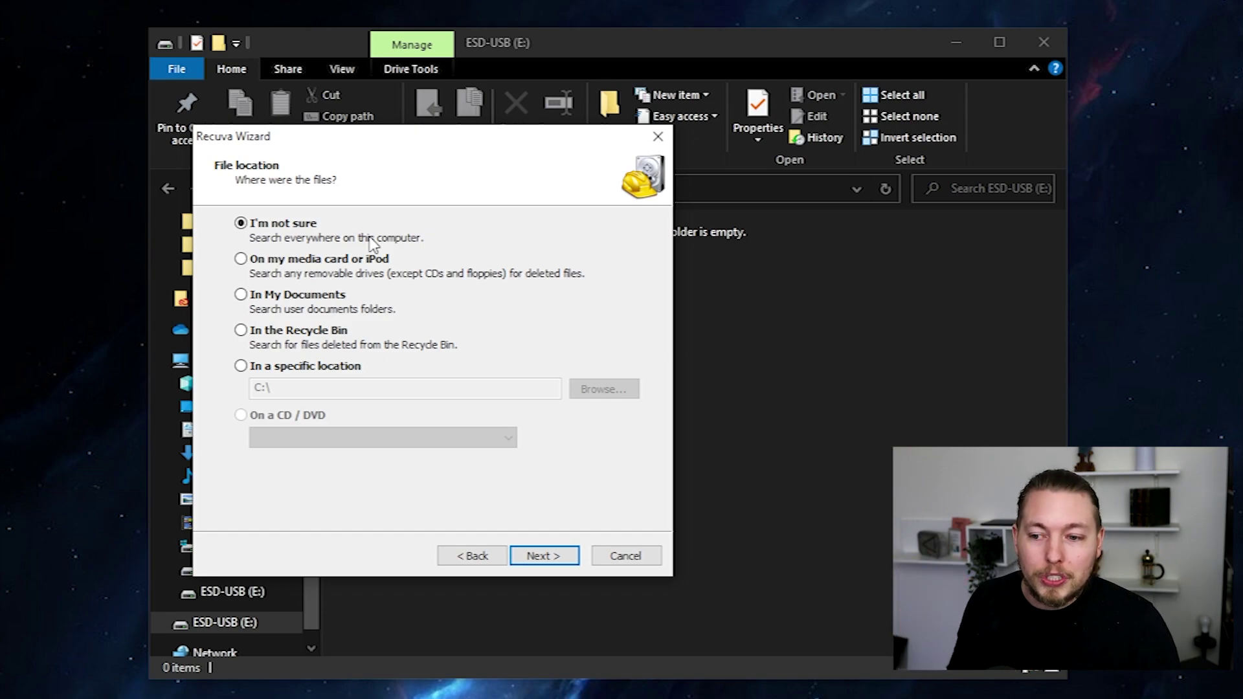
click(246, 265)
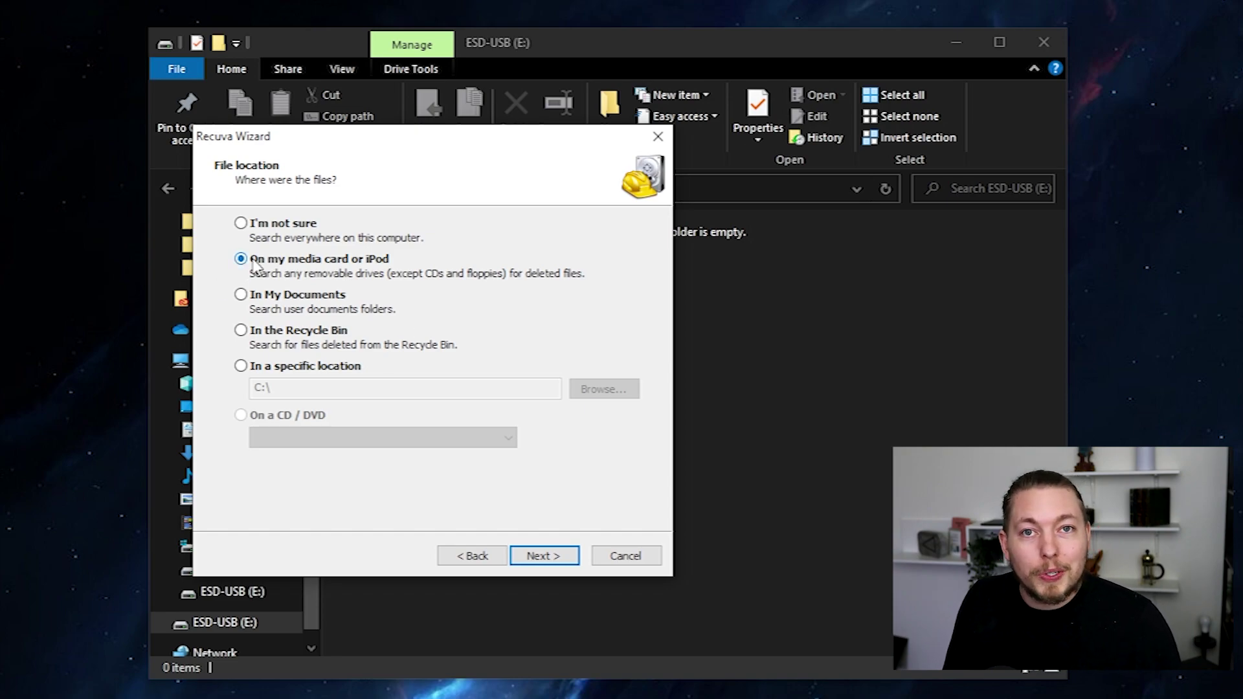
click(552, 556)
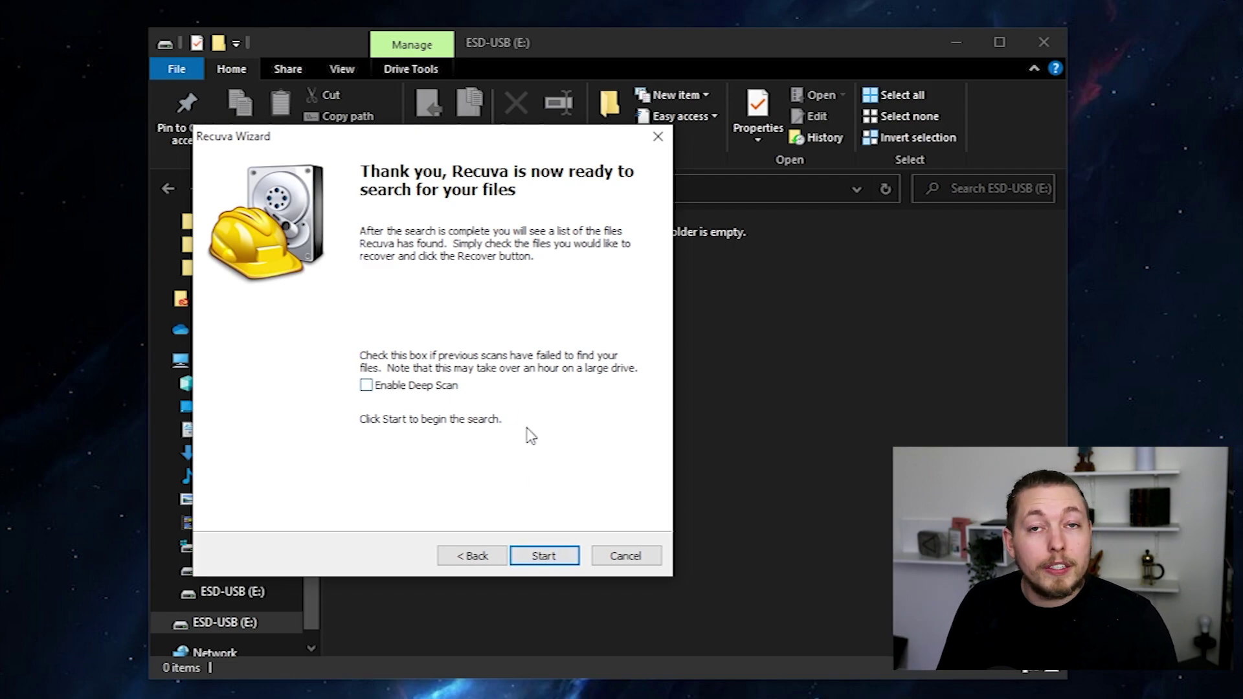
Scan for deleted videos, then view the first _VI_3901.MP4's info in advanced mode.
click(551, 563)
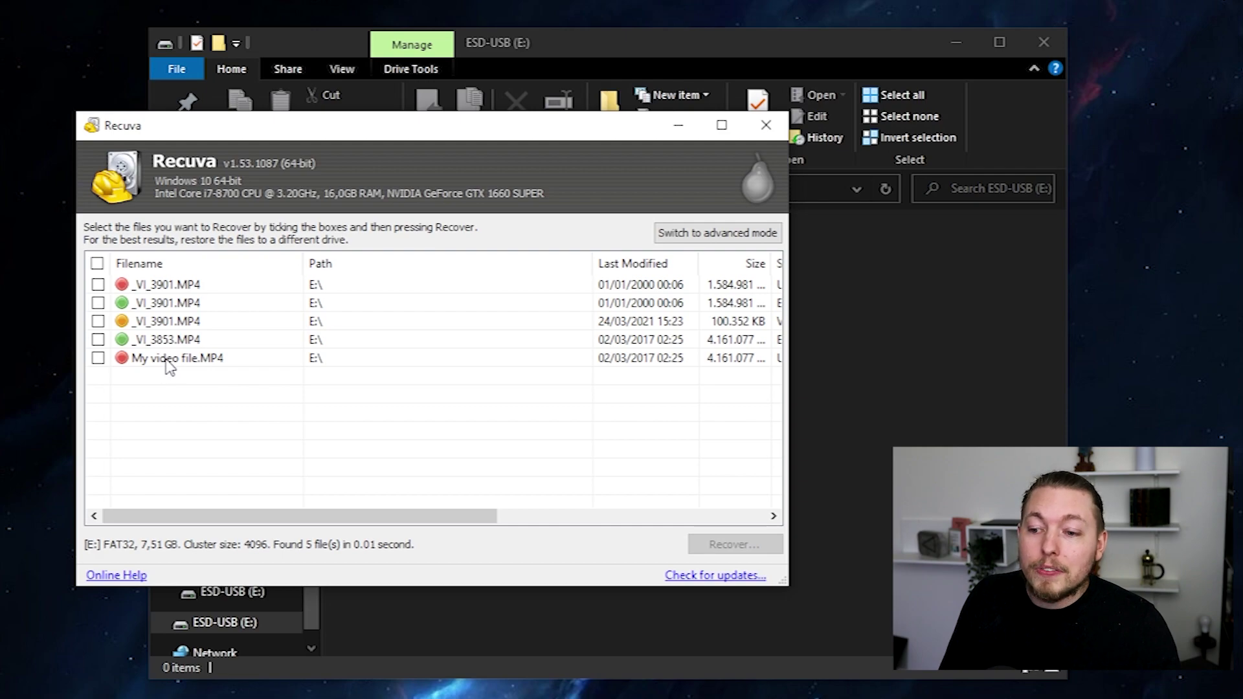
click(702, 235)
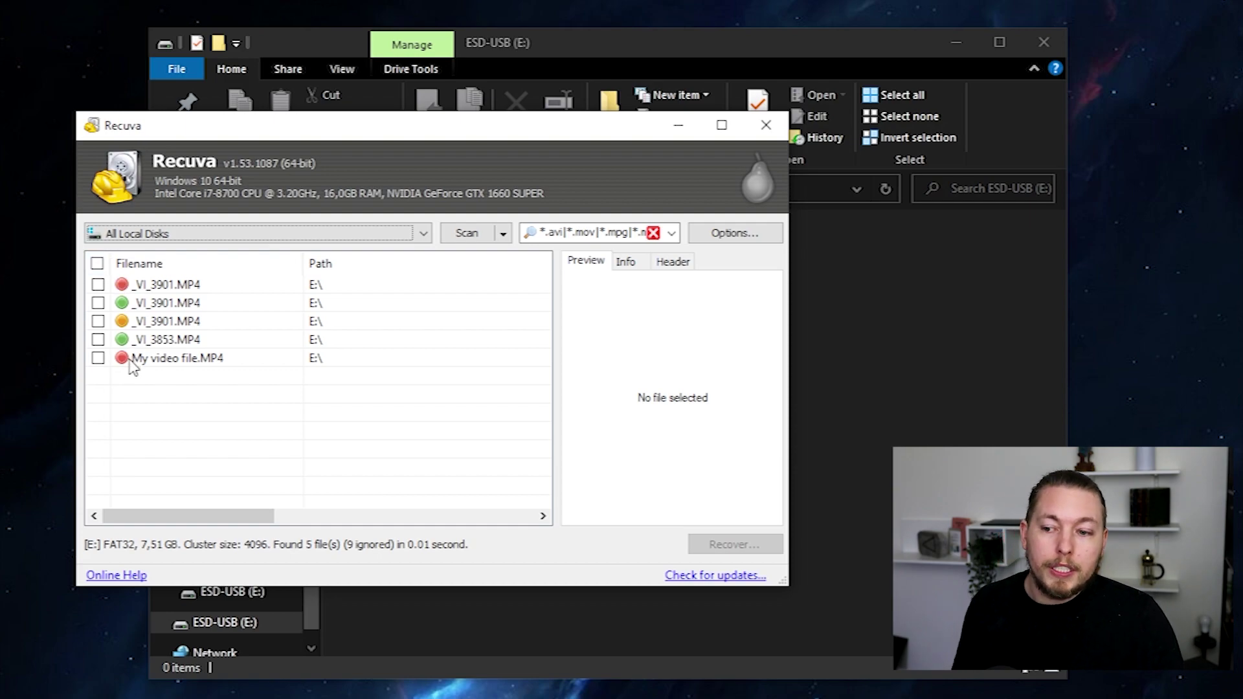
click(189, 286)
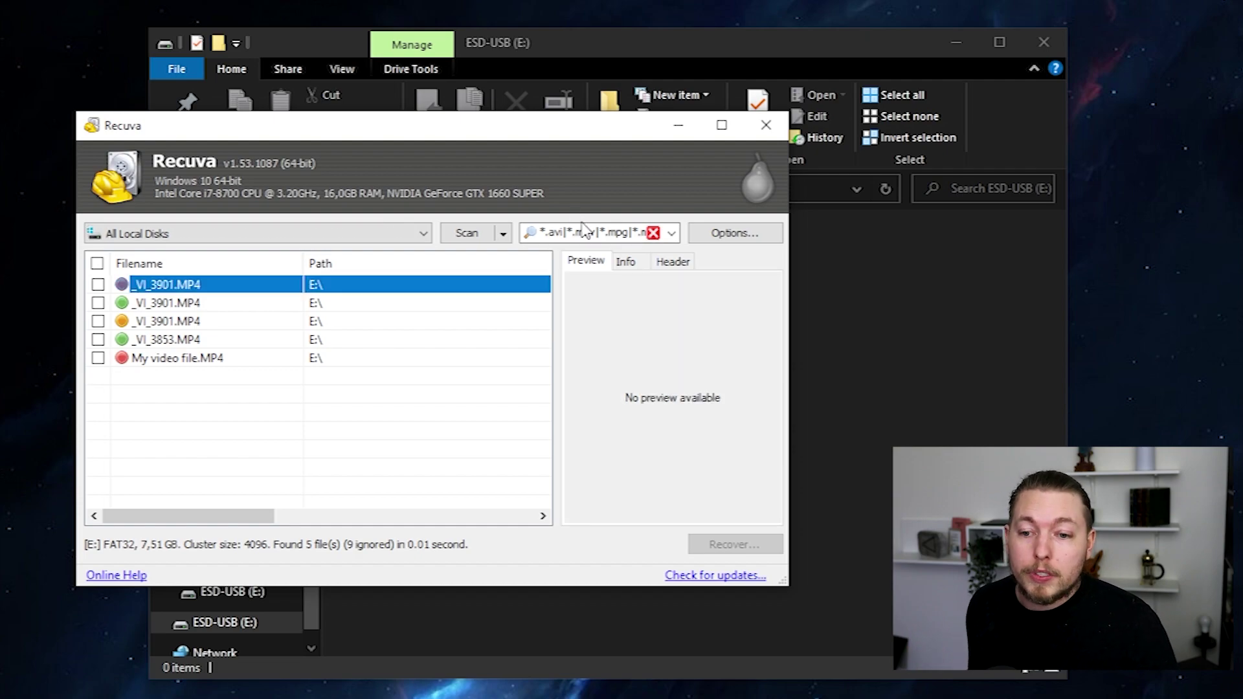
click(625, 261)
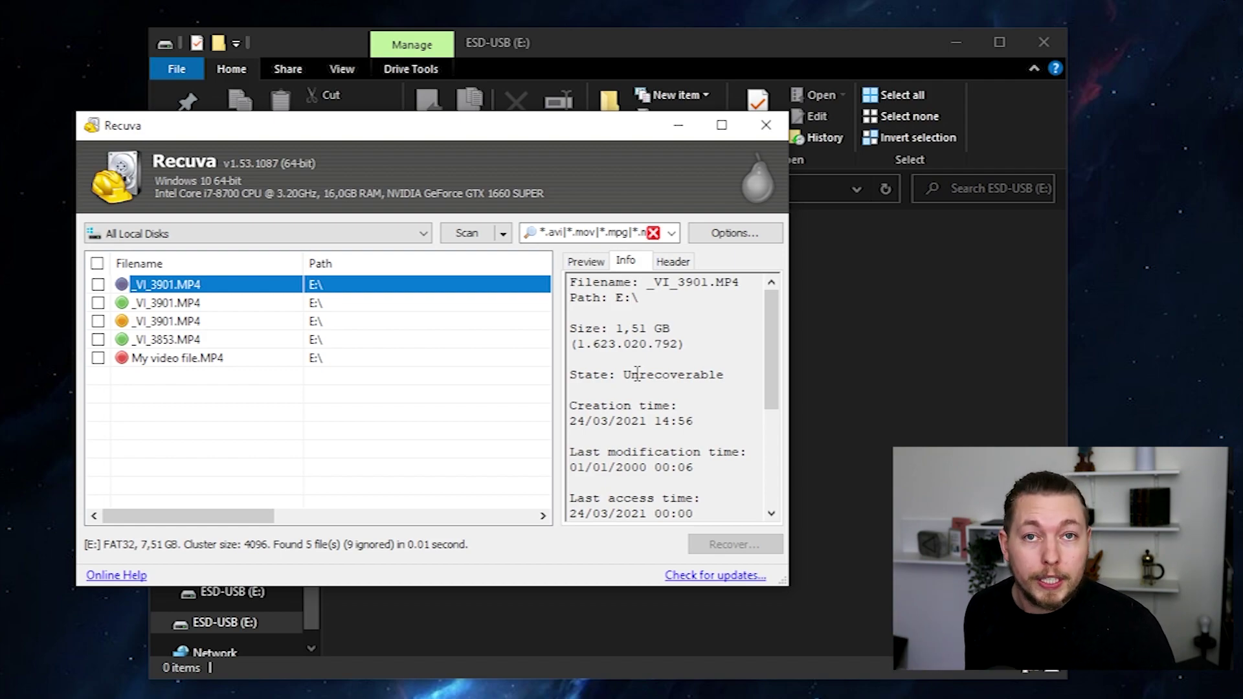
Compare the other files' recovery states and tick the Excellent-rated _VI_3853.MP4.
click(174, 310)
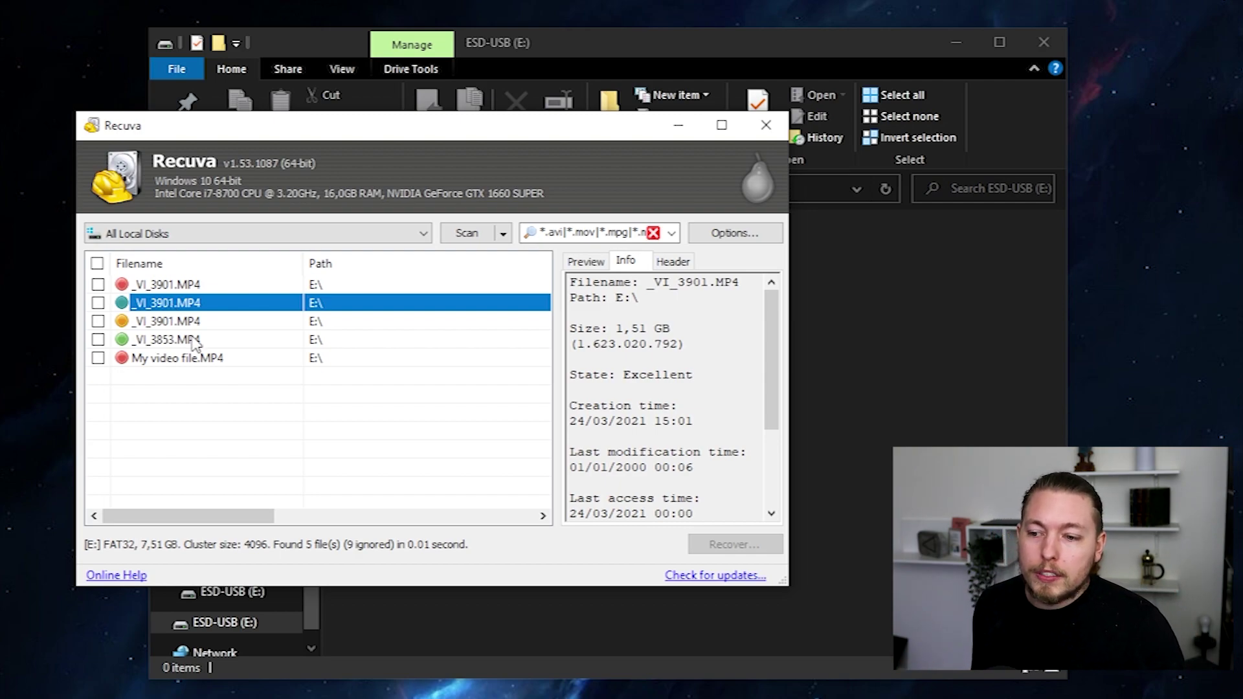
click(198, 364)
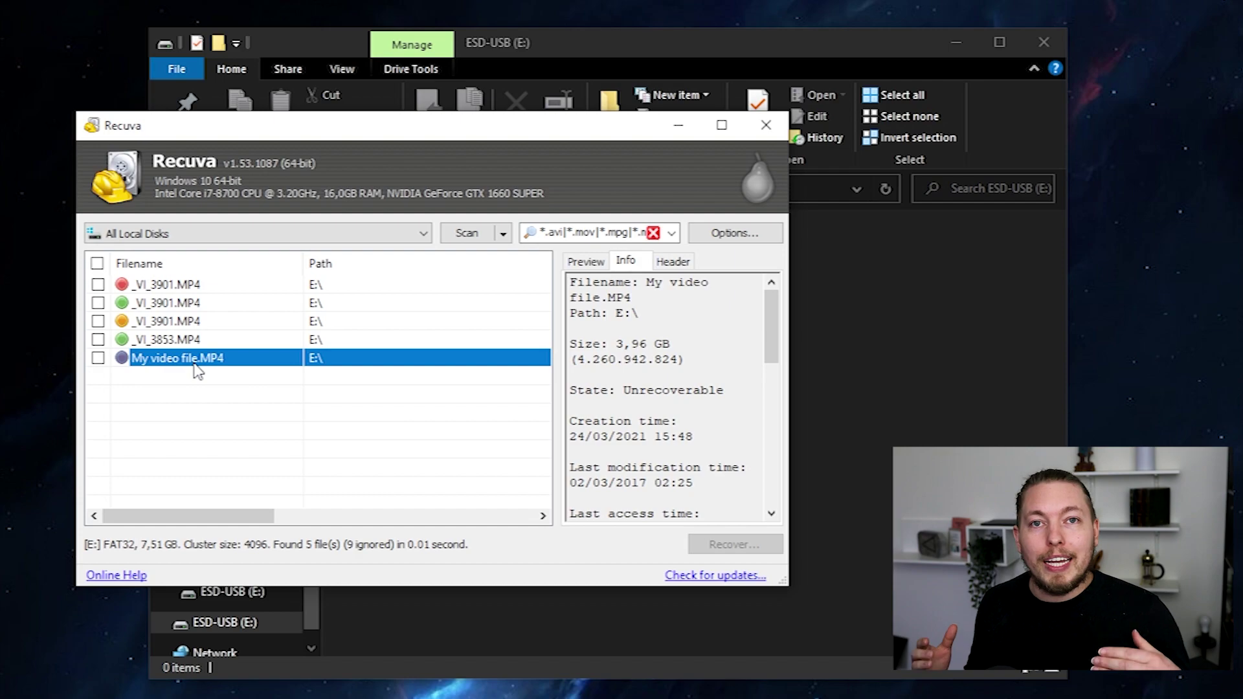
click(171, 345)
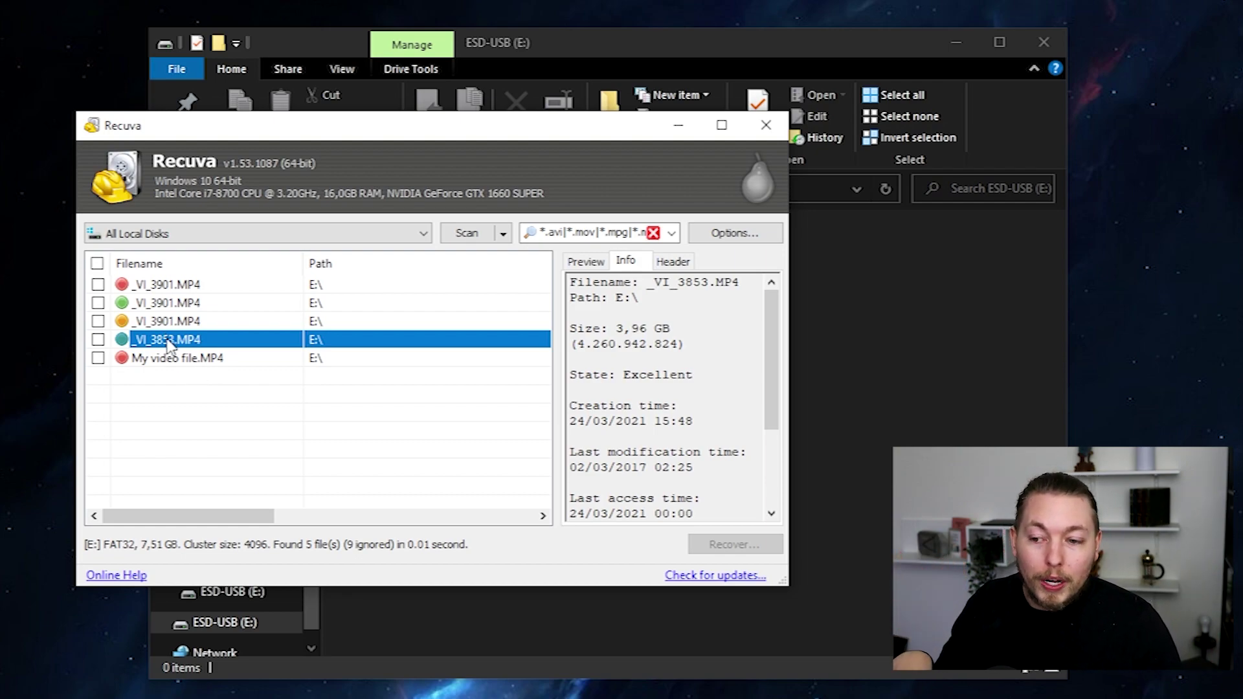
scroll(172, 383, down, 3)
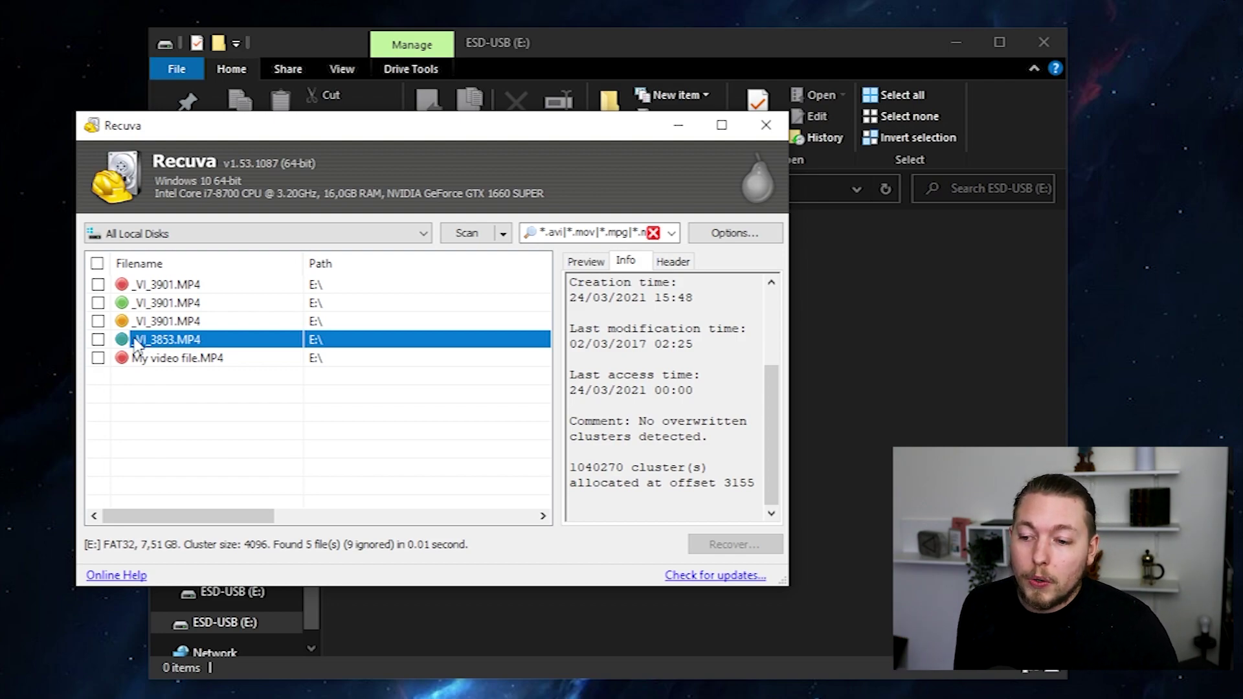
click(98, 341)
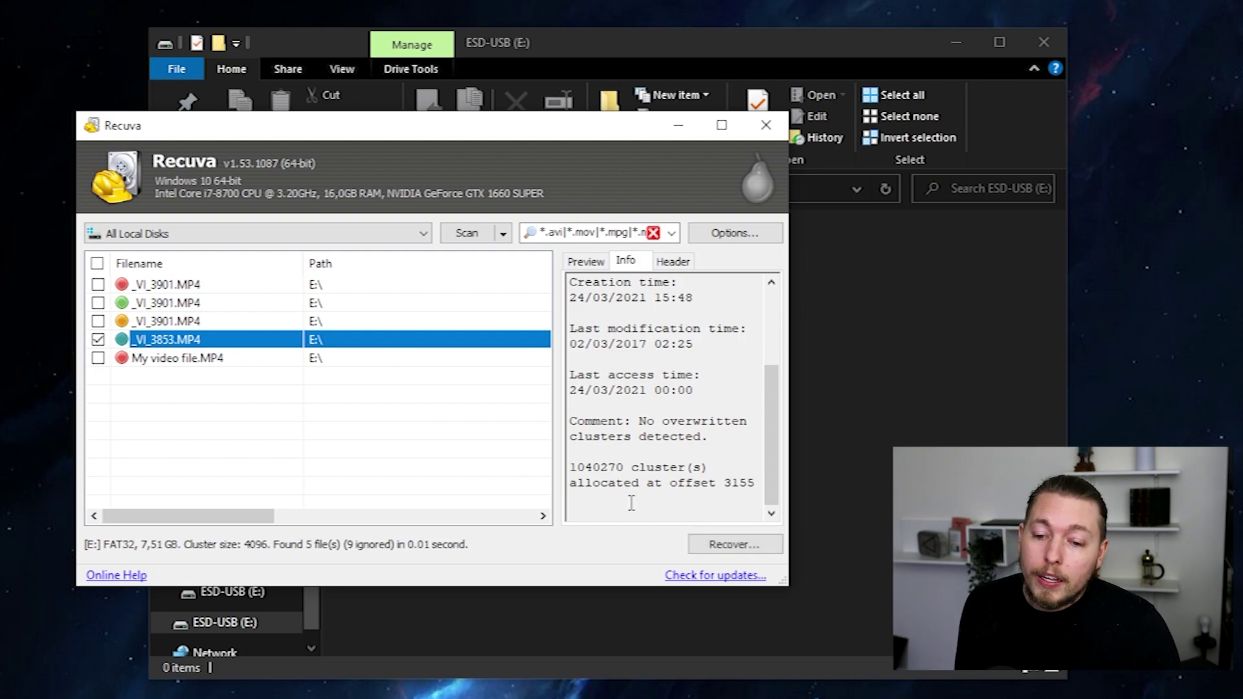
Recover the marked _VI_3853.MP4 to the Desktop folder.
click(720, 547)
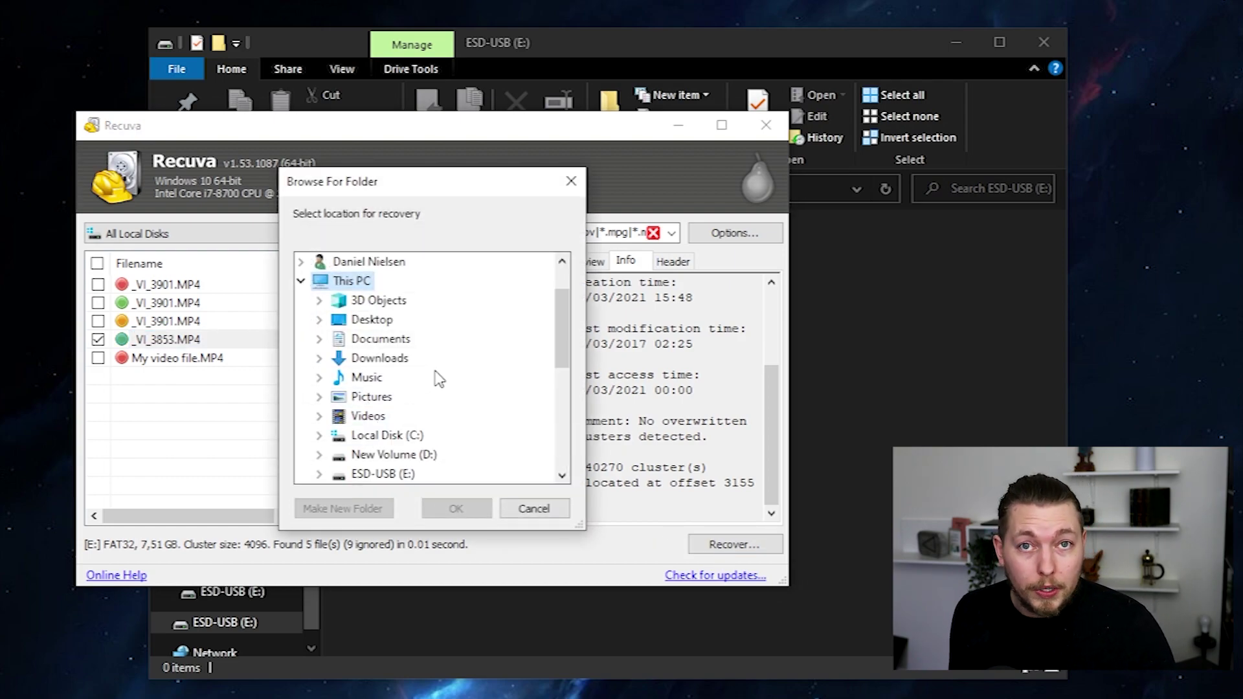
scroll(438, 378, down, 4)
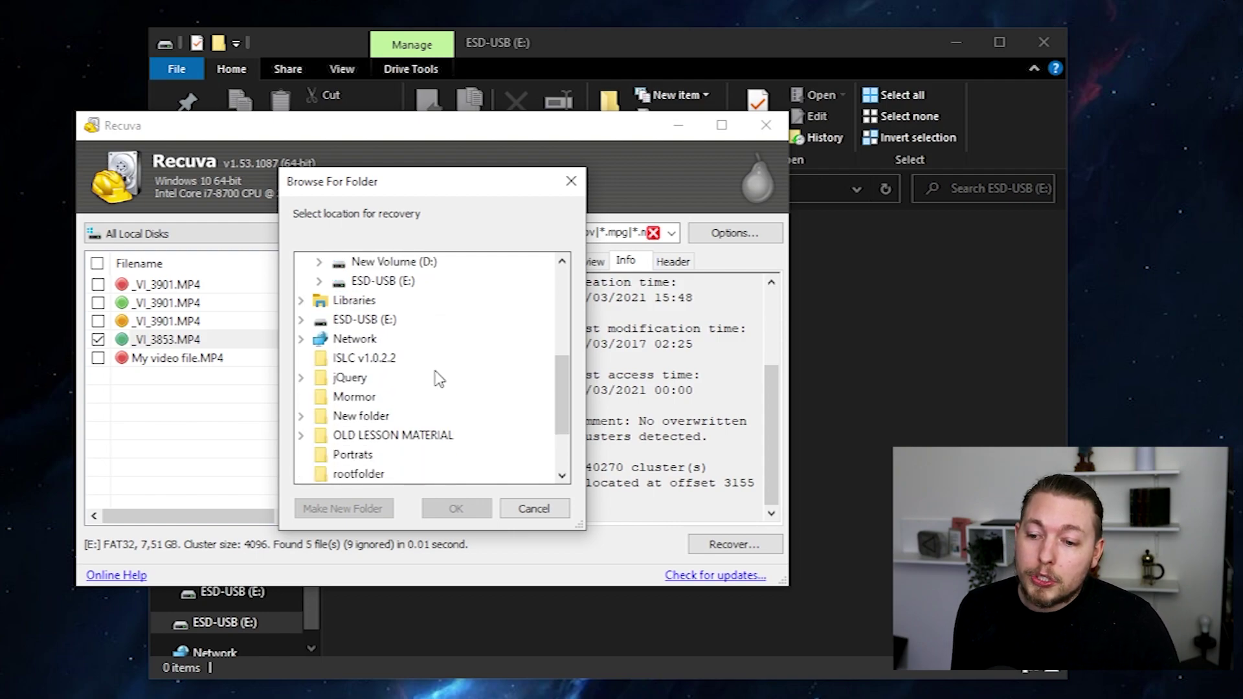
scroll(438, 379, up, 1)
scroll(437, 378, up, 2)
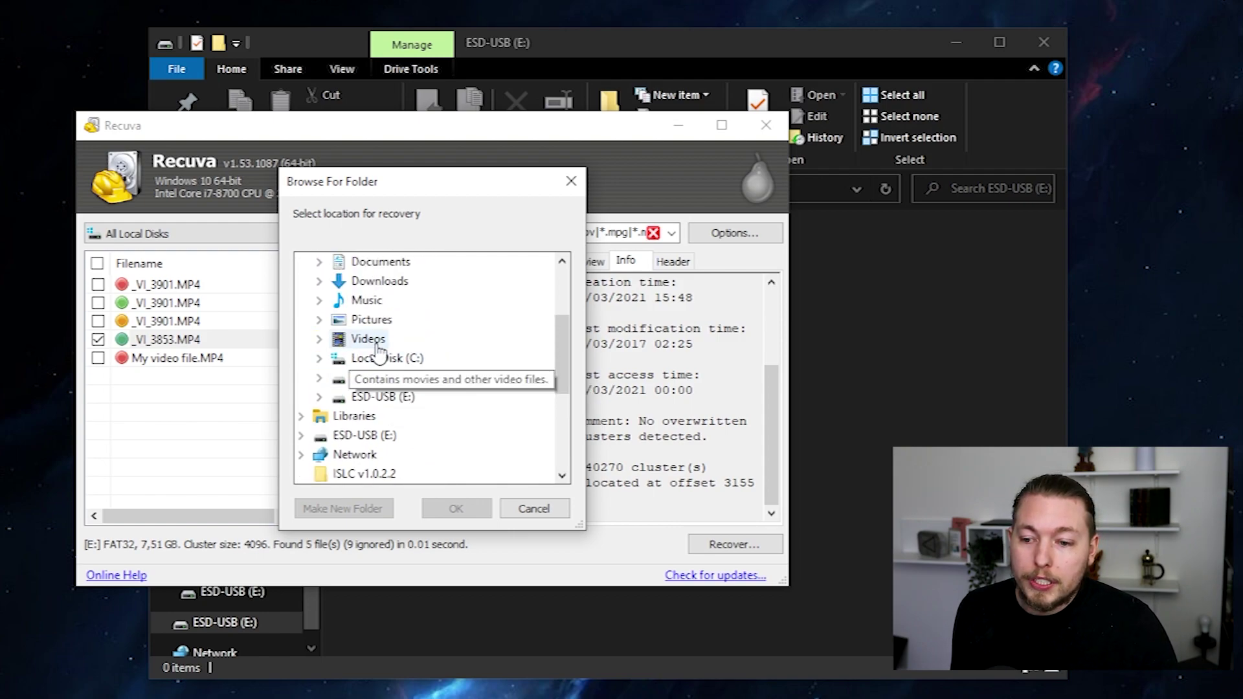
scroll(382, 421, up, 3)
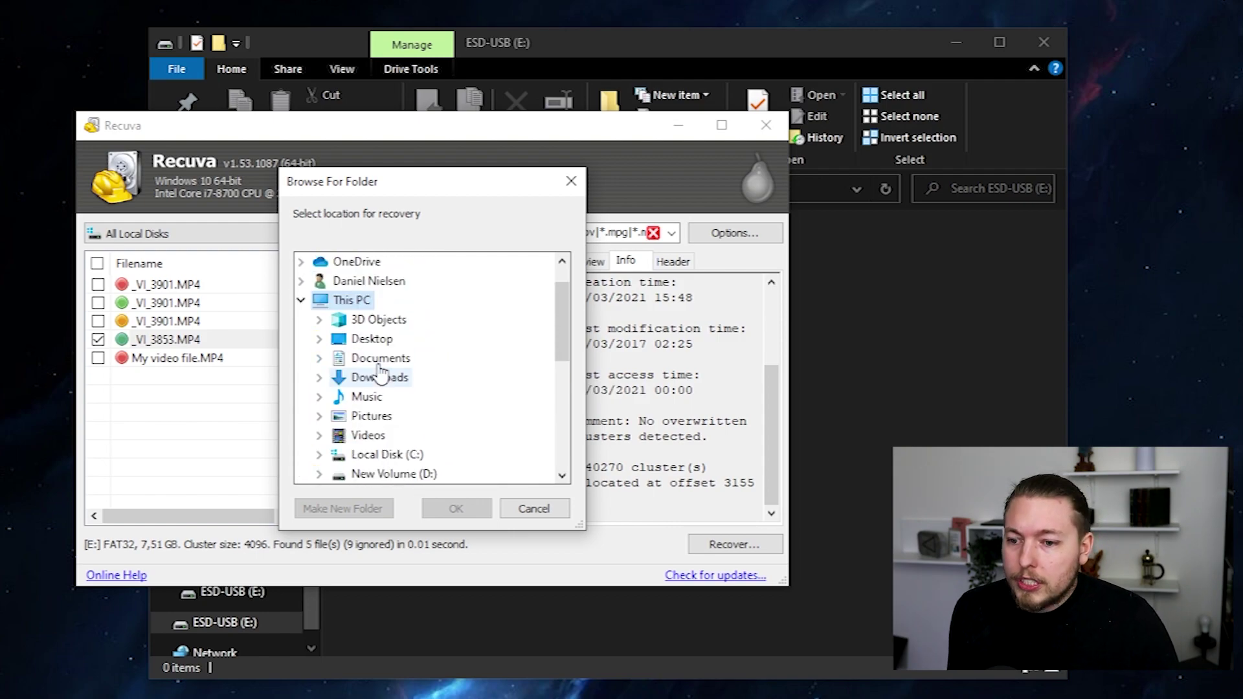
click(338, 262)
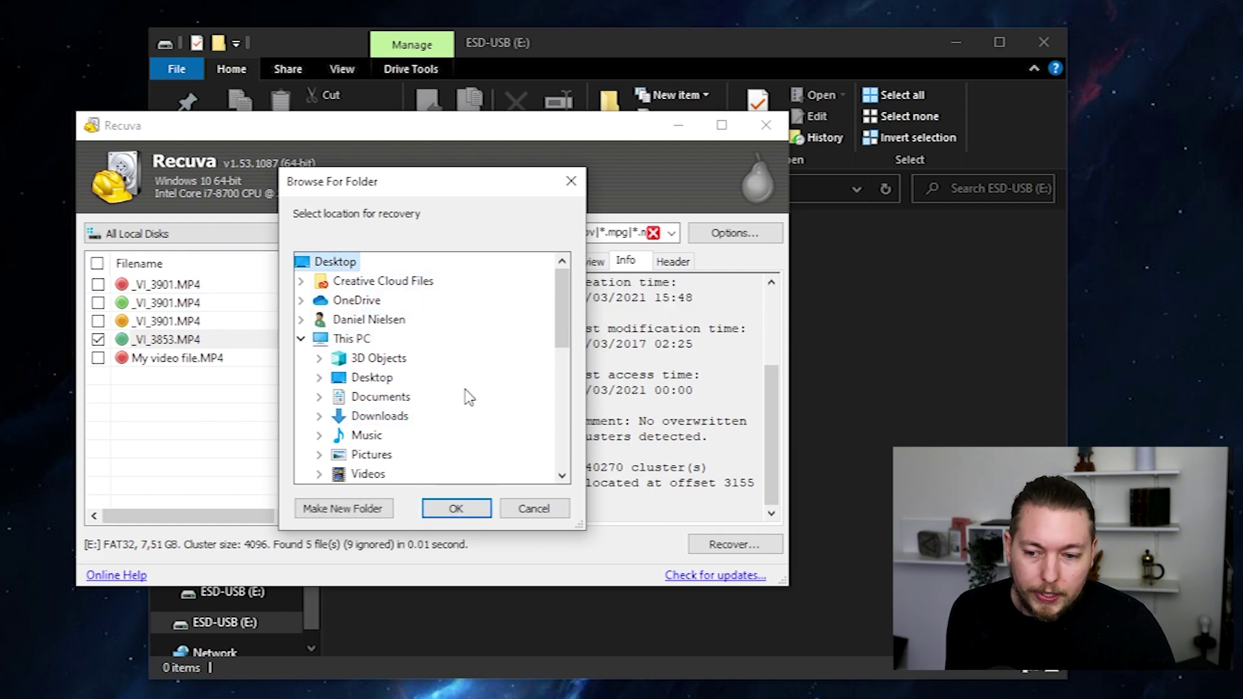
click(471, 509)
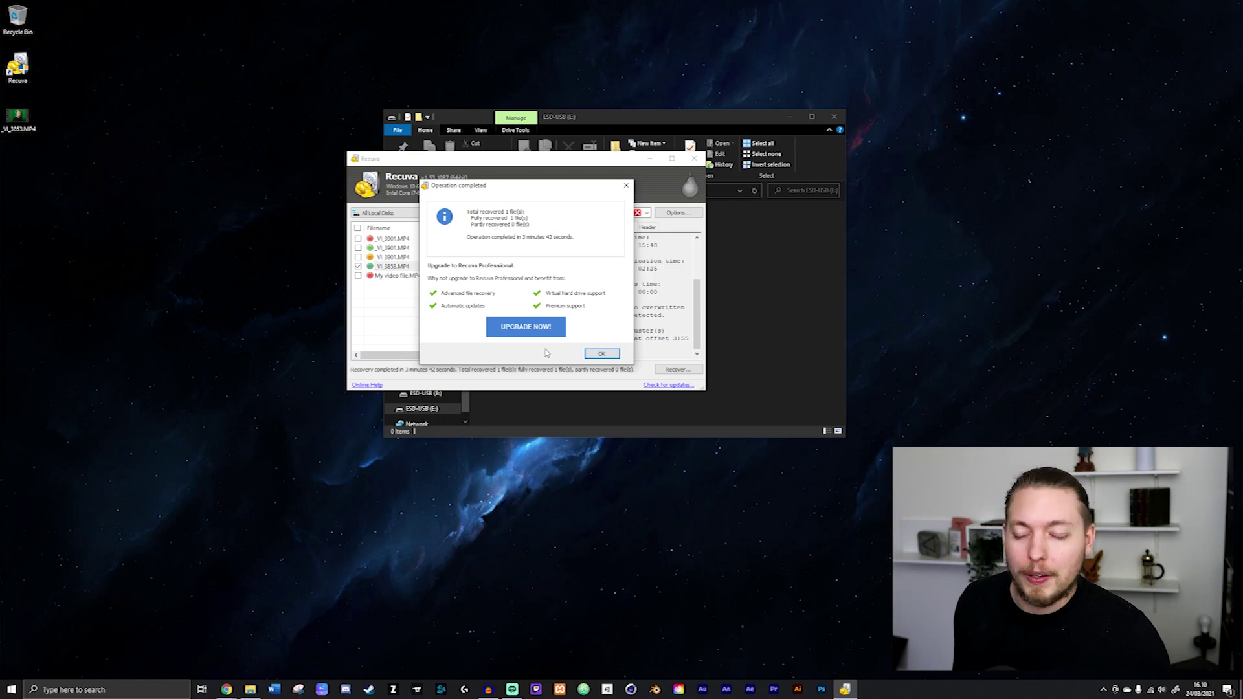
Play the recovered _VI_3853.MP4 from the desktop and seek to near its end.
key(Return)
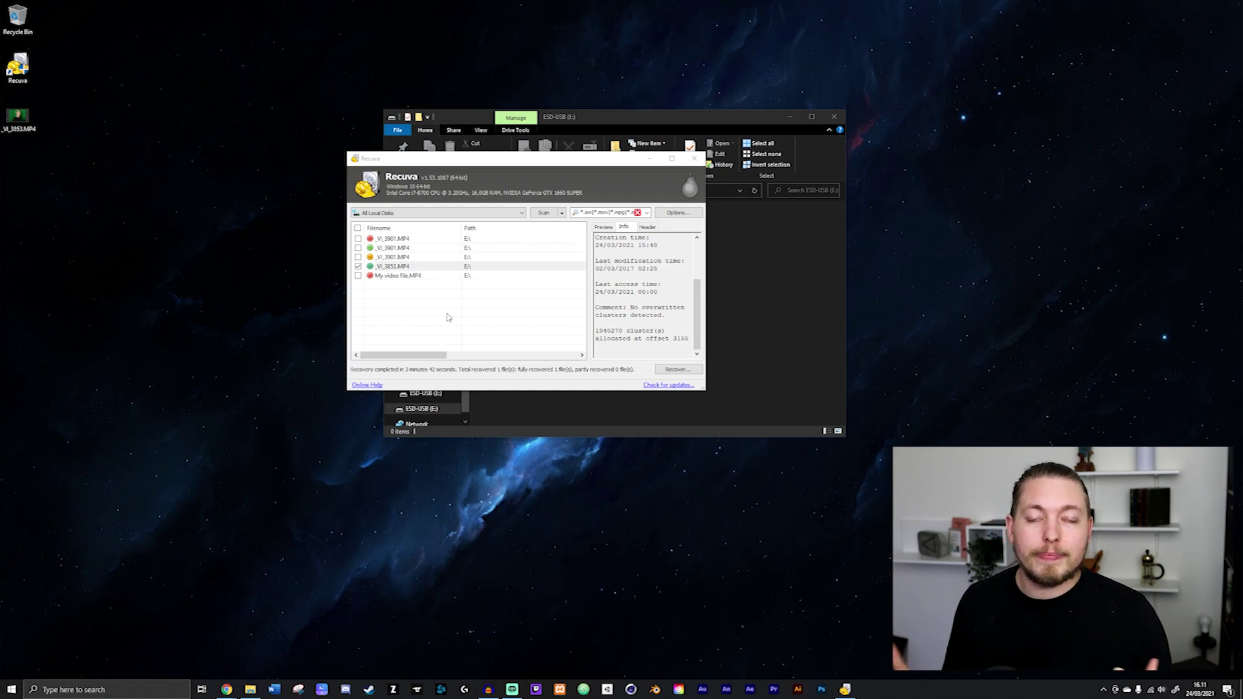
double_click(18, 117)
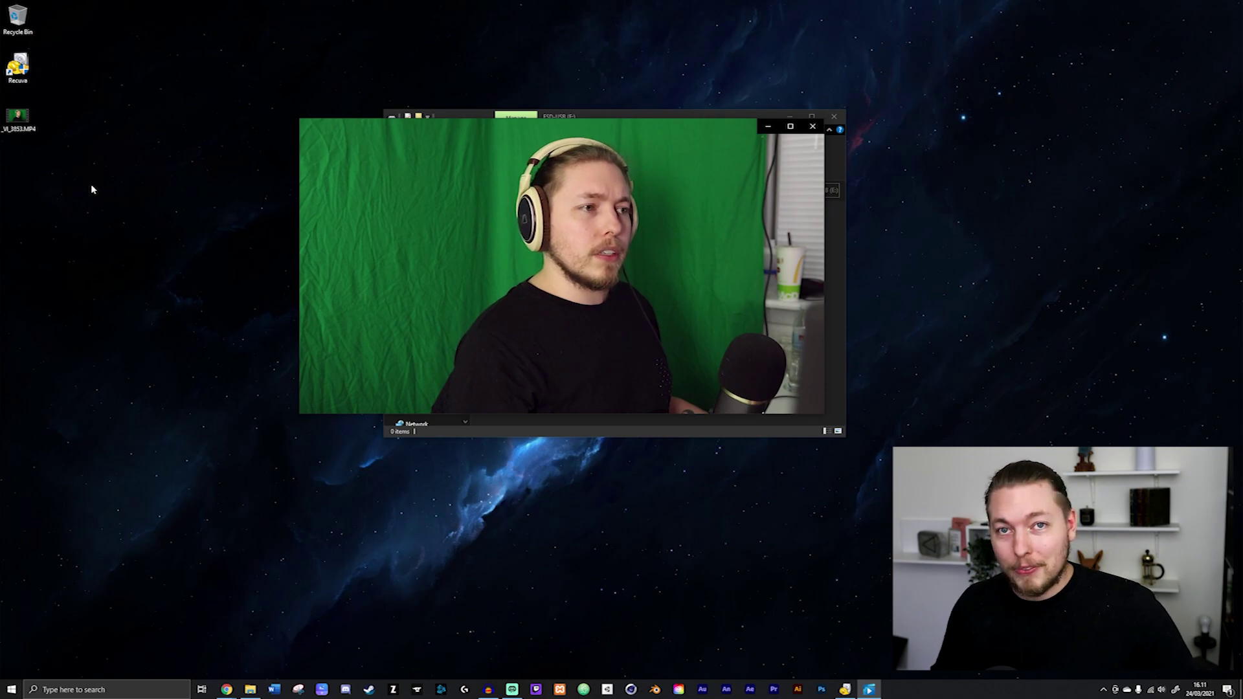
click(511, 369)
drag(511, 369, 392, 367)
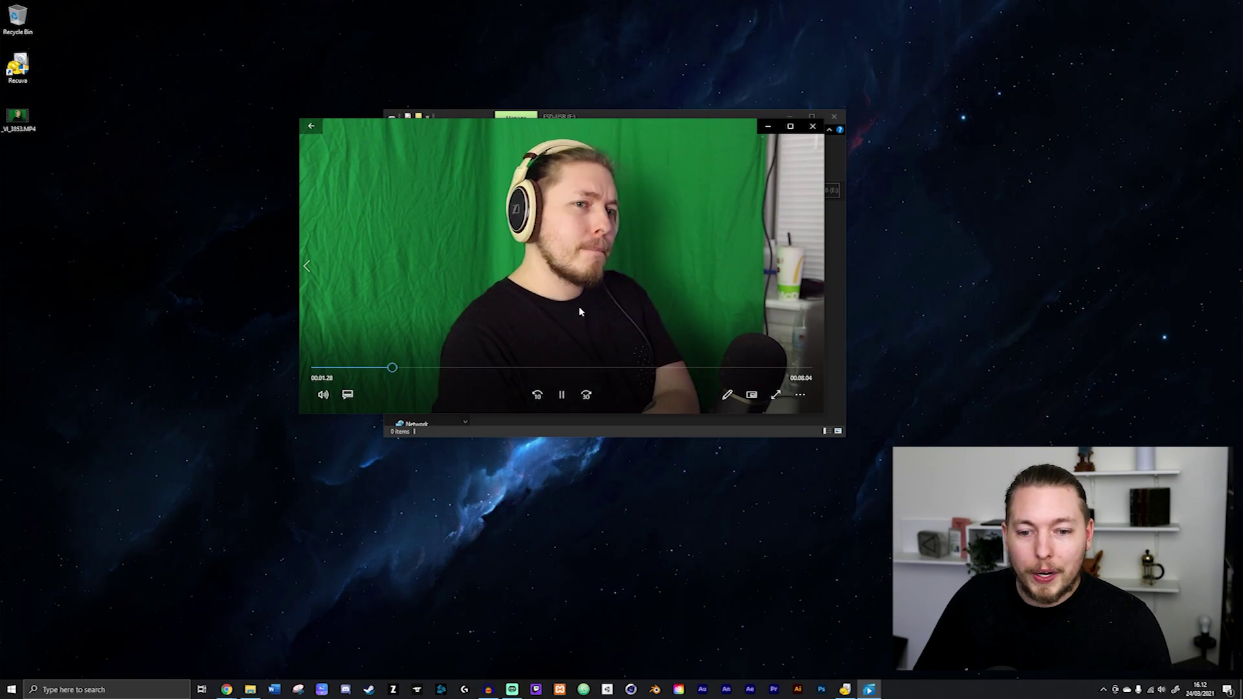
click(813, 126)
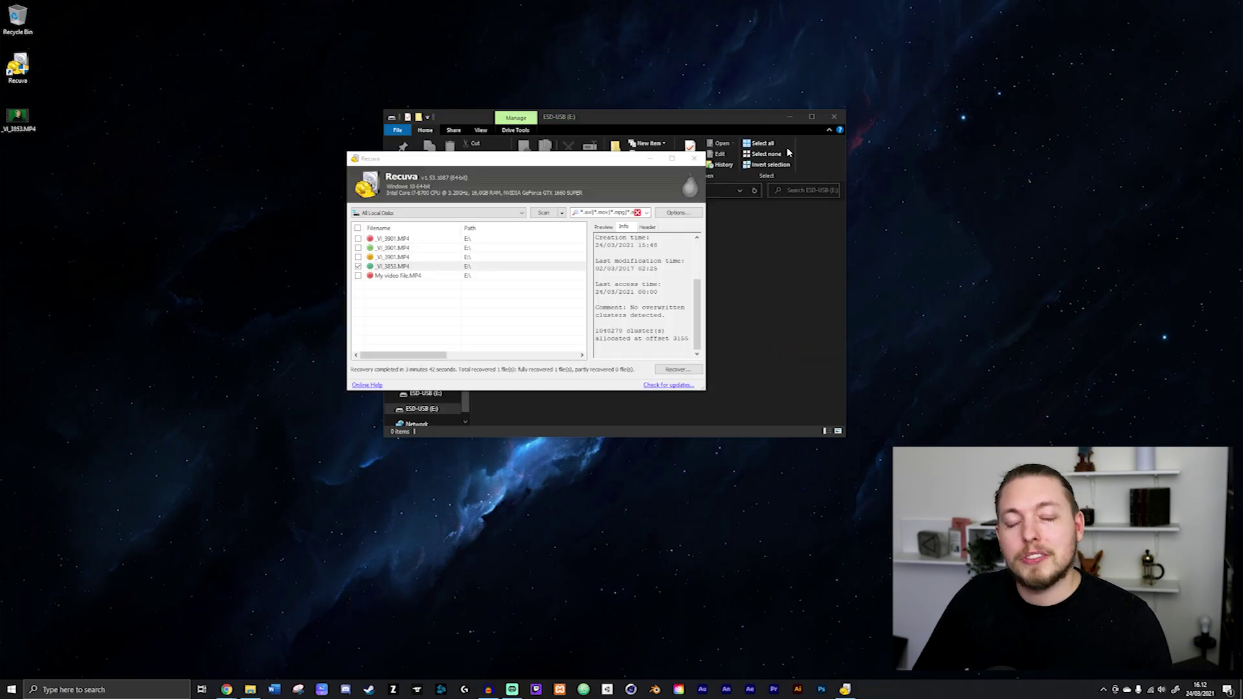